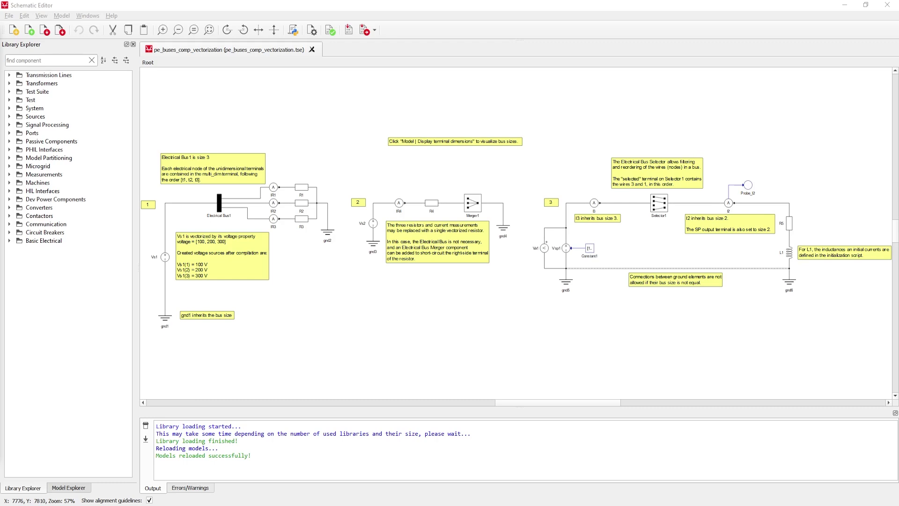
Try a bus size of 5 on Electrical Bus1 in circuit 1 and undo the change
{"action": "scroll", "coordinate": [400, 337], "scroll_direction": "up", "scroll_amount": 5}
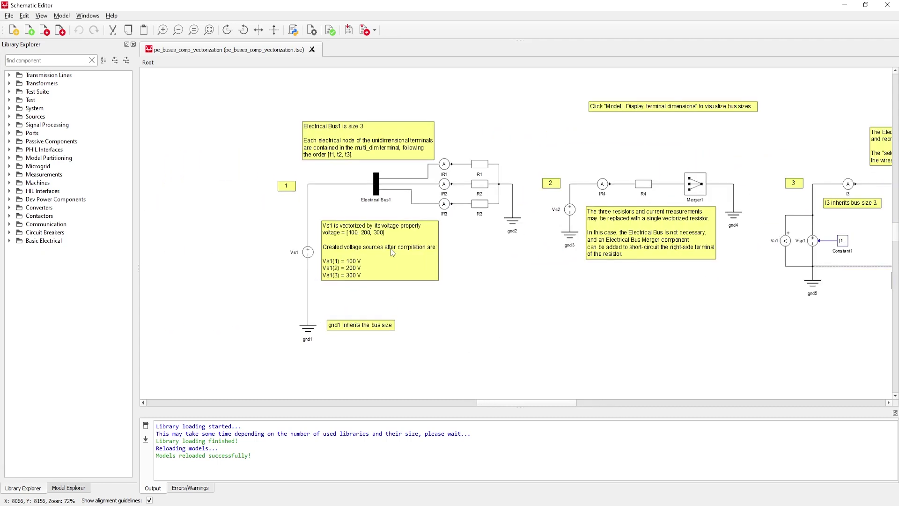
{"action": "left_click_drag", "start_coordinate": [422, 252], "coordinate": [436, 264]}
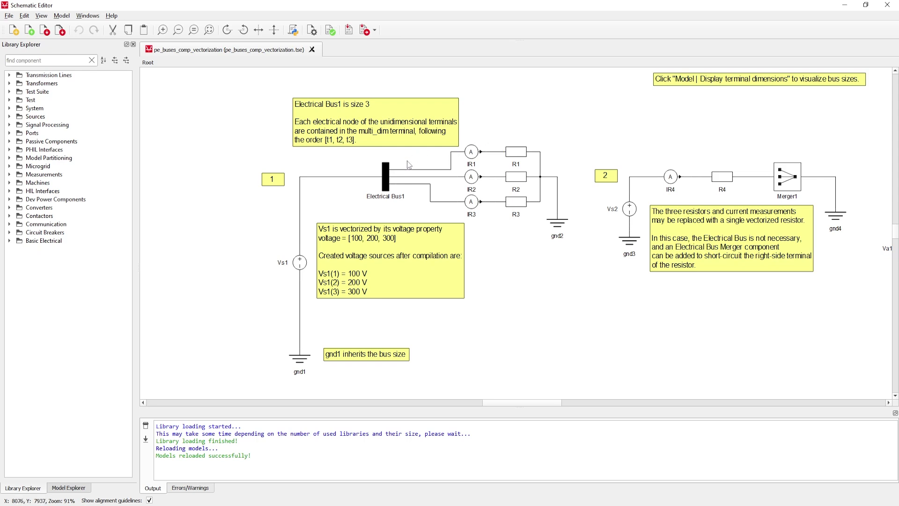
{"action": "left_click", "coordinate": [386, 178]}
{"action": "left_click_drag", "start_coordinate": [400, 154], "coordinate": [427, 211]}
{"action": "left_click_drag", "start_coordinate": [347, 162], "coordinate": [365, 191]}
{"action": "left_click", "coordinate": [355, 193]}
{"action": "double_click", "coordinate": [385, 182]}
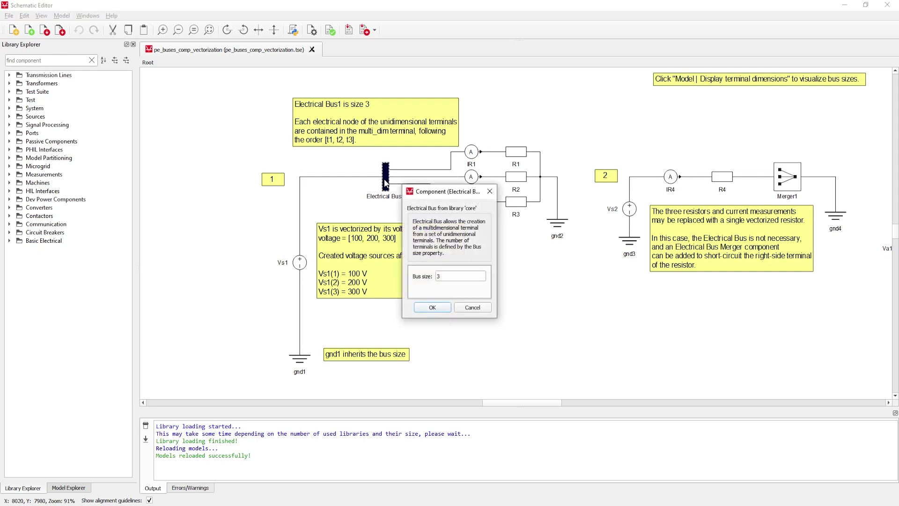
{"action": "left_click_drag", "start_coordinate": [457, 276], "coordinate": [437, 276]}
{"action": "type", "text": "5"}
{"action": "left_click", "coordinate": [434, 308]}
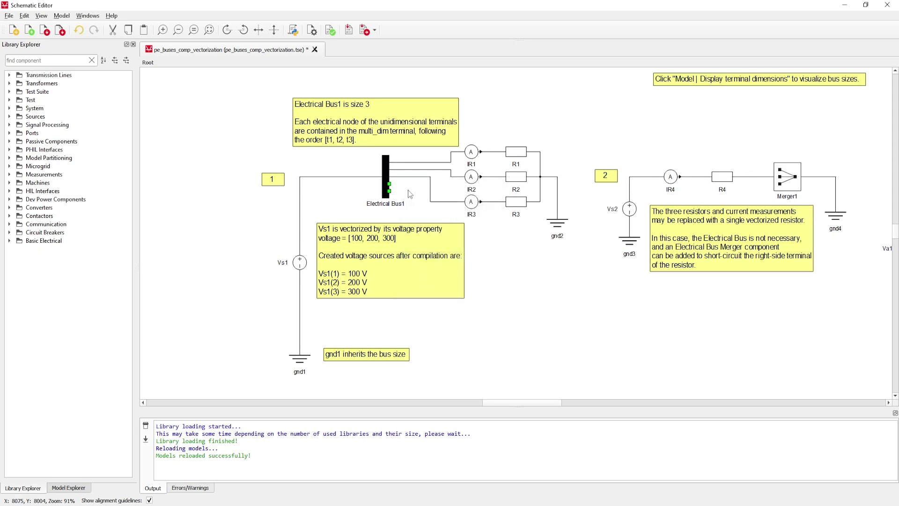
{"action": "key", "text": "ctrl+z"}
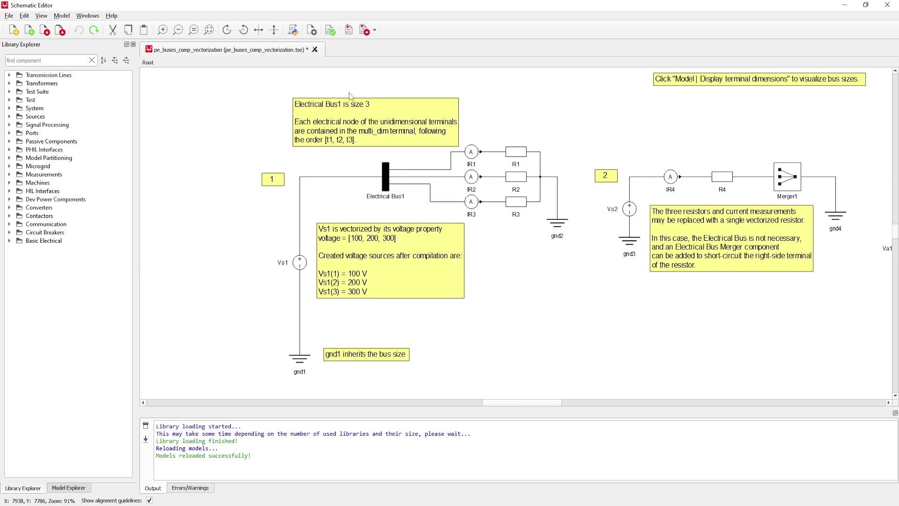
Validate the model and turn on the display of terminal dimensions
{"action": "left_click", "coordinate": [327, 34]}
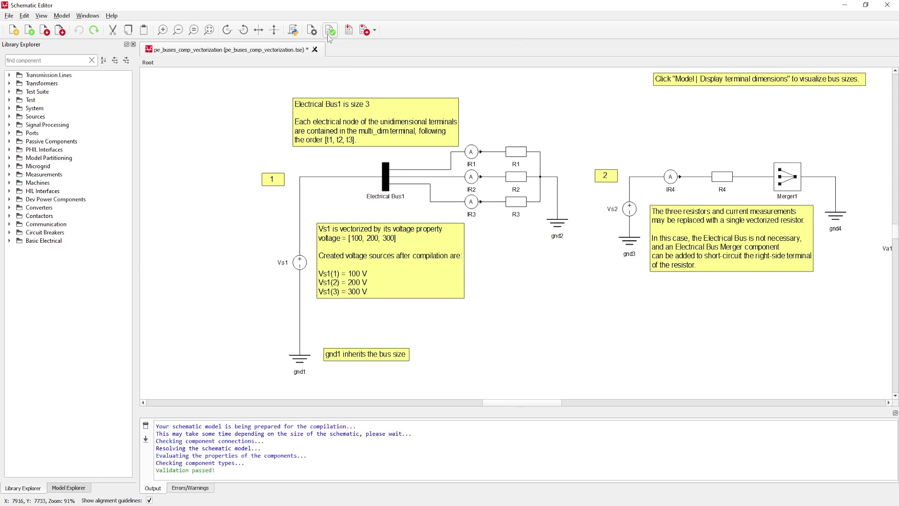
{"action": "left_click", "coordinate": [71, 17]}
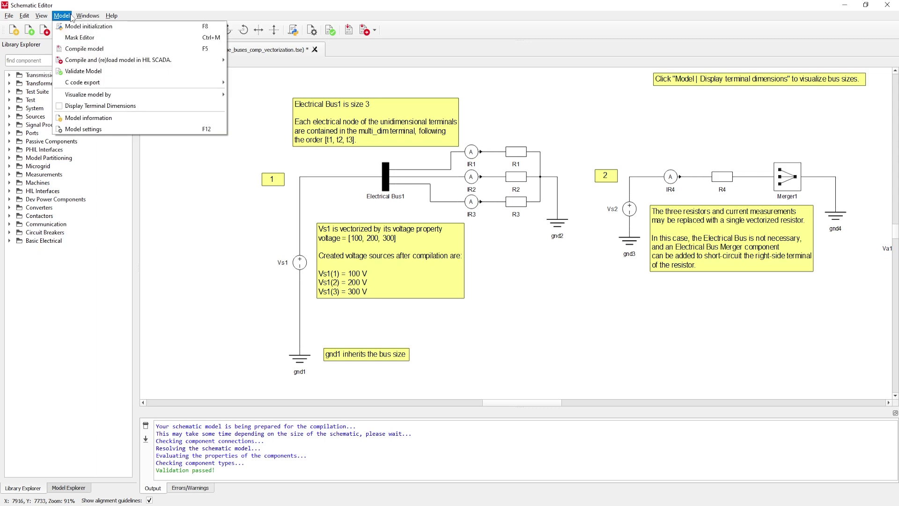
{"action": "left_click", "coordinate": [126, 107]}
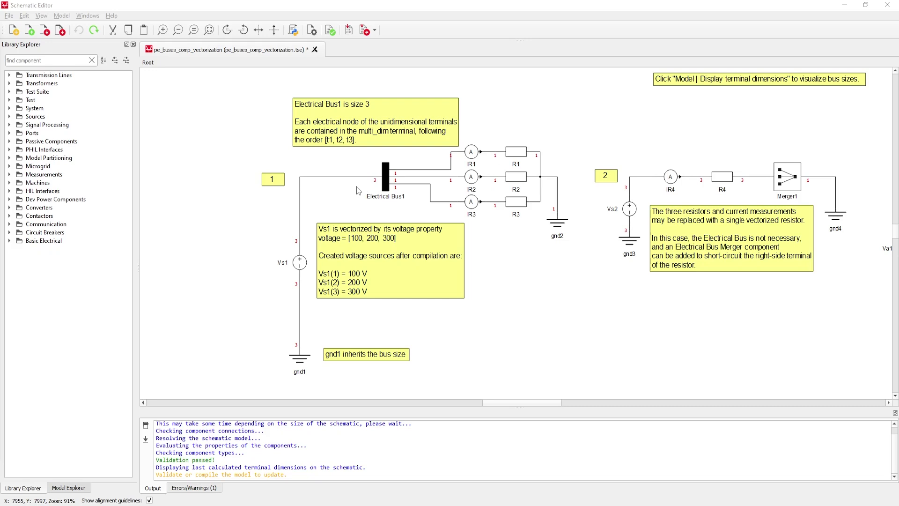
Check the voltage setting in the properties of voltage source Vs1 and close them
{"action": "double_click", "coordinate": [300, 263]}
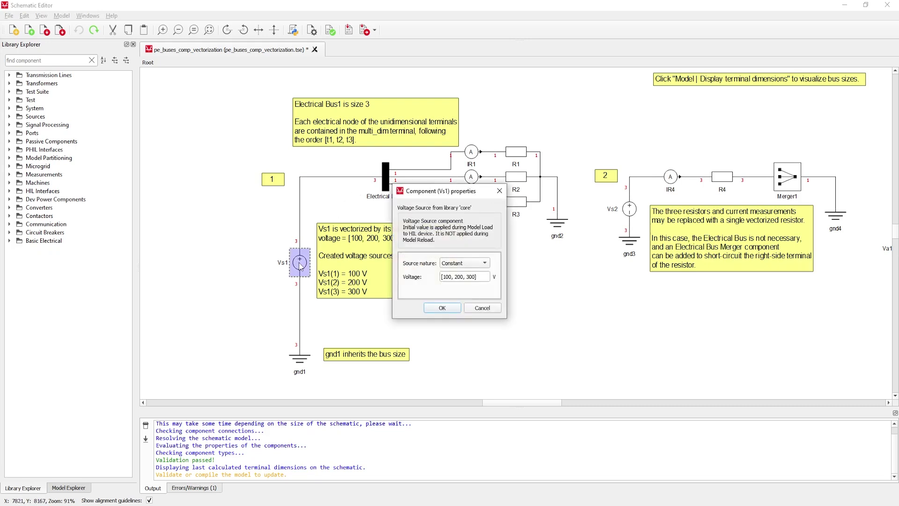
{"action": "left_click", "coordinate": [452, 310]}
{"action": "left_click", "coordinate": [450, 308]}
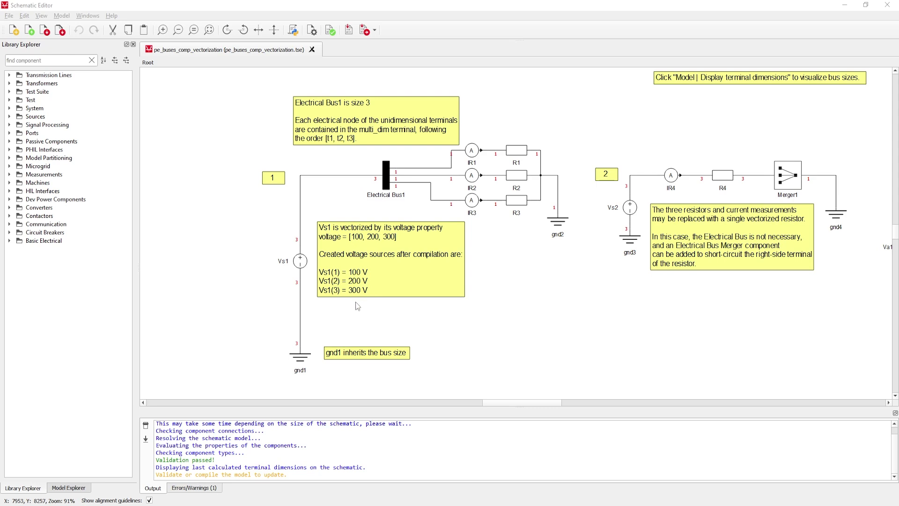
Try clearing the voltage value in Vs1's properties and discard the edit
{"action": "double_click", "coordinate": [300, 261]}
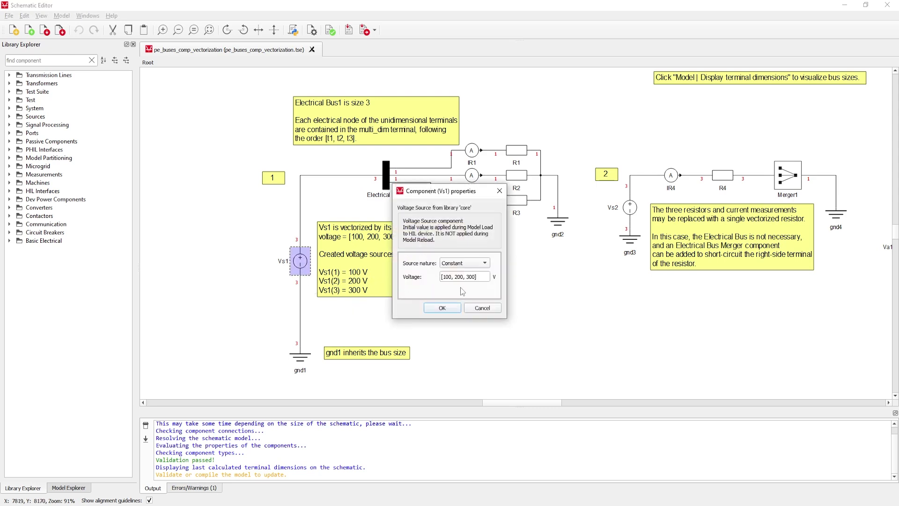
{"action": "left_click_drag", "start_coordinate": [485, 277], "coordinate": [423, 277]}
{"action": "key", "text": "BackSpace"}
{"action": "left_click", "coordinate": [479, 310]}
{"action": "left_click", "coordinate": [465, 314]}
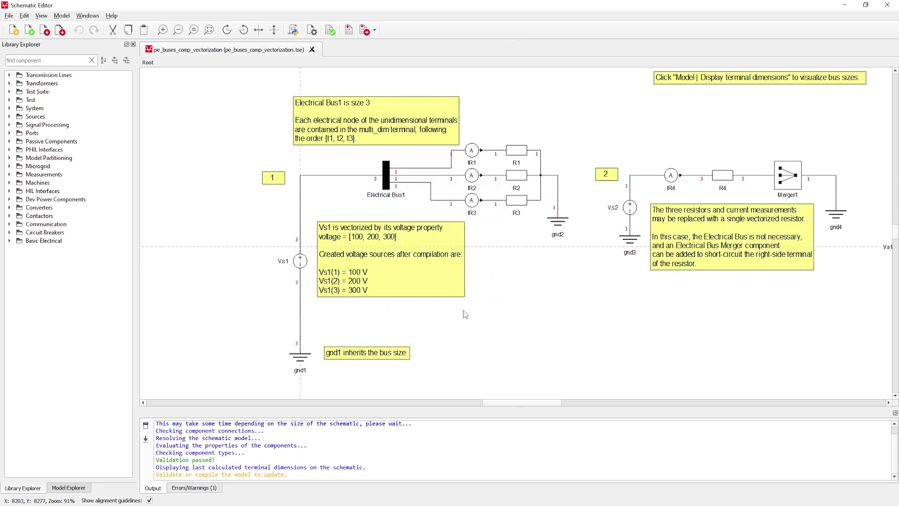
{"action": "left_click_drag", "start_coordinate": [270, 329], "coordinate": [323, 383]}
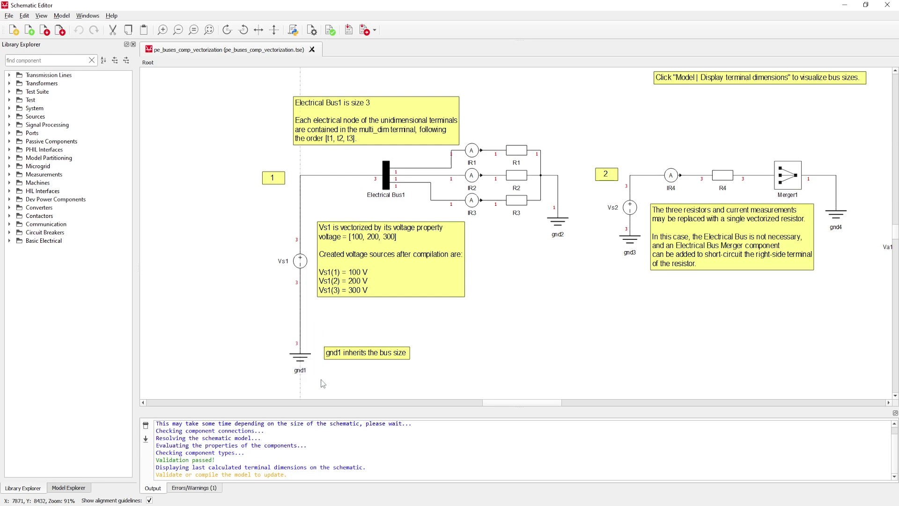
Compare the three-resistor branch of circuit 1 with circuit 2 and check the resistance setting of R4
{"action": "scroll", "coordinate": [356, 347], "scroll_direction": "right", "scroll_amount": 3}
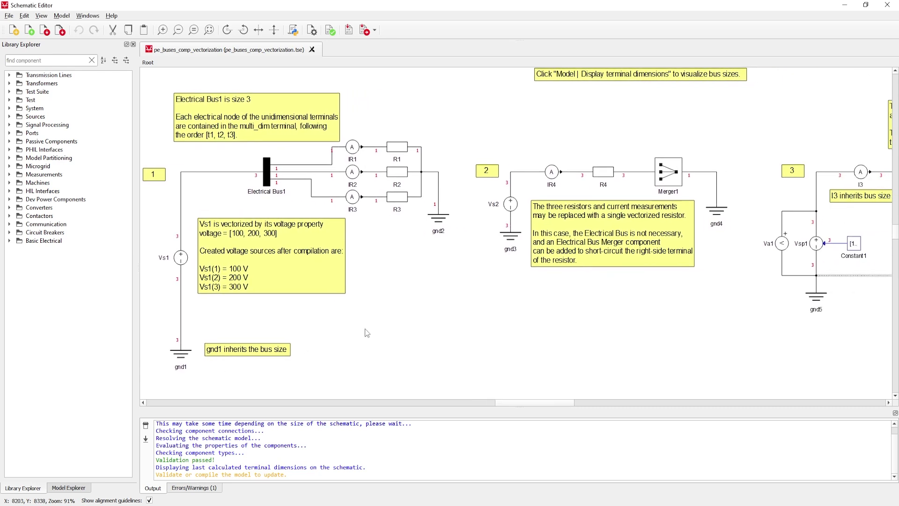
{"action": "scroll", "coordinate": [412, 309], "scroll_direction": "right", "scroll_amount": 3}
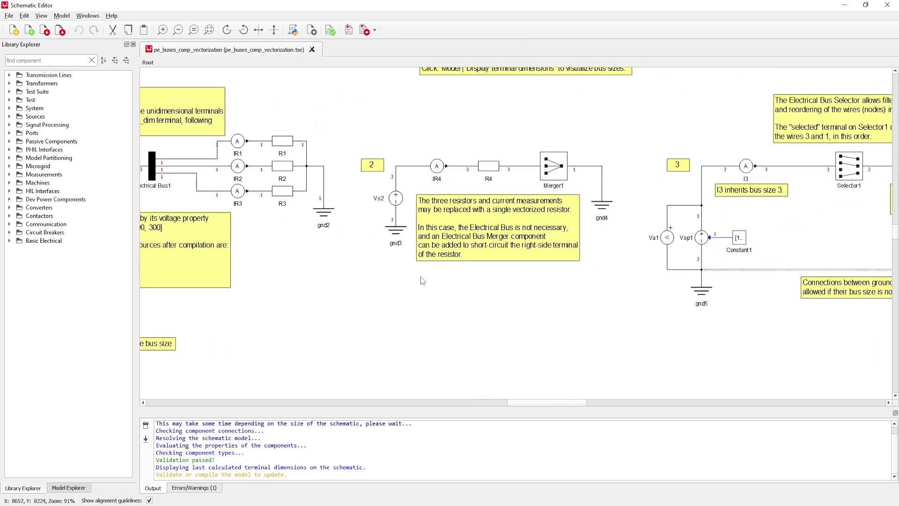
{"action": "left_click_drag", "start_coordinate": [291, 214], "coordinate": [241, 138]}
{"action": "left_click", "coordinate": [266, 125]}
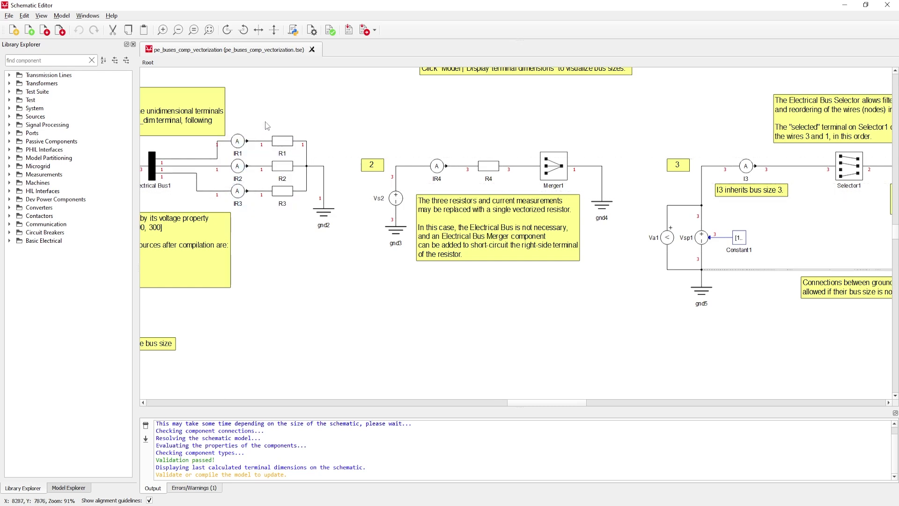
{"action": "double_click", "coordinate": [488, 172]}
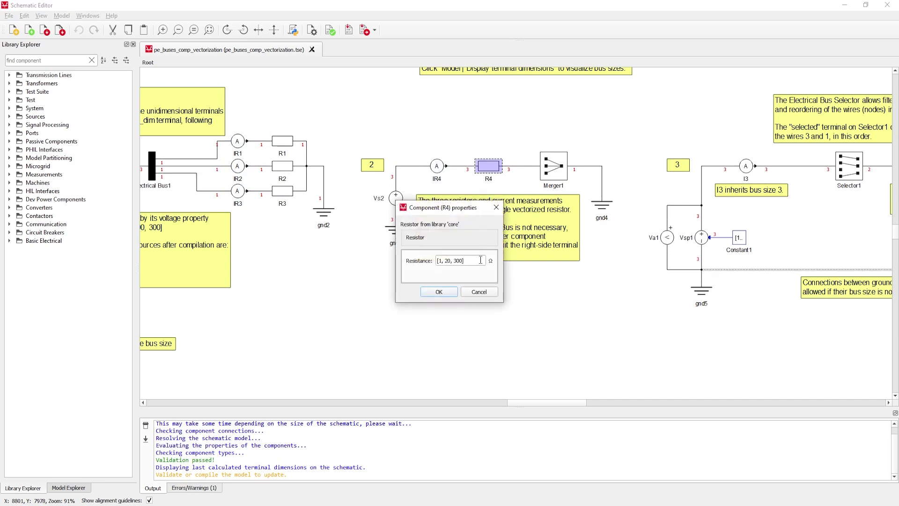
{"action": "left_click", "coordinate": [454, 290]}
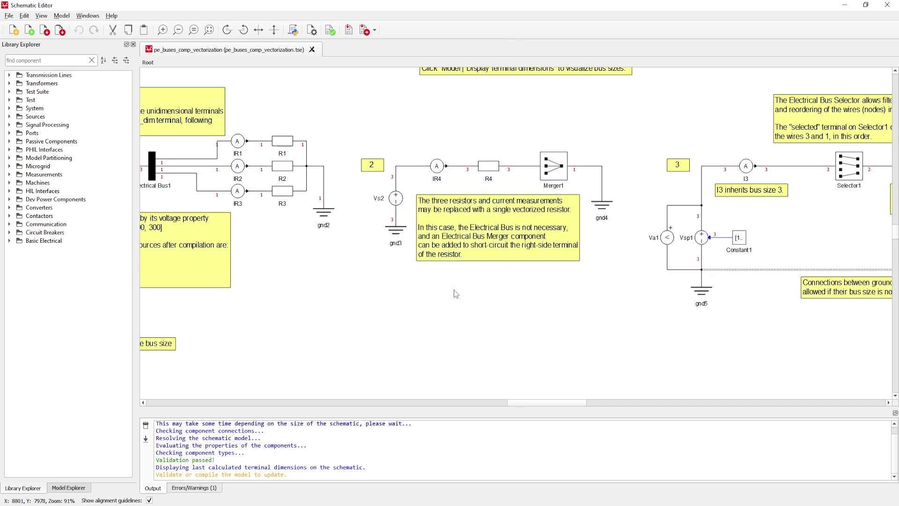
Check the bus size and merged terminal option in the properties of Merger1 in circuit 2
{"action": "left_click_drag", "start_coordinate": [274, 117], "coordinate": [336, 218]}
{"action": "left_click", "coordinate": [351, 200]}
{"action": "left_click", "coordinate": [561, 172]}
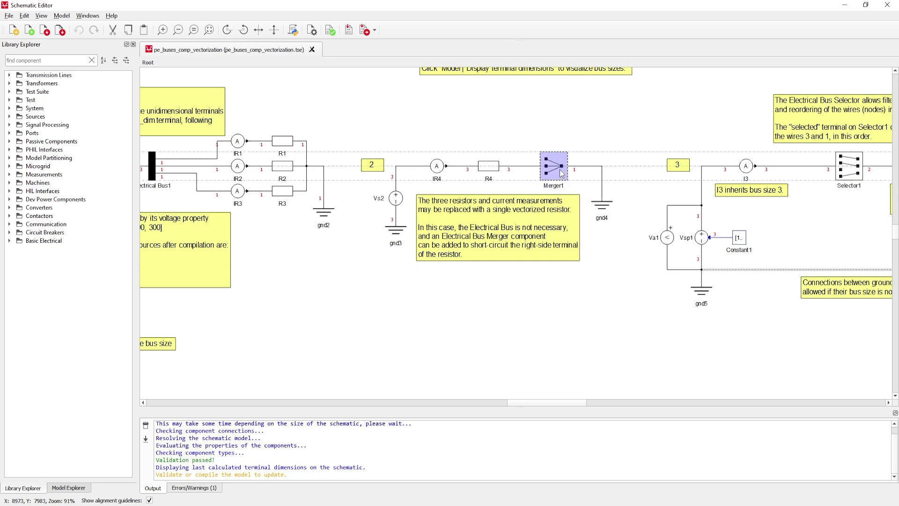
{"action": "double_click", "coordinate": [561, 172]}
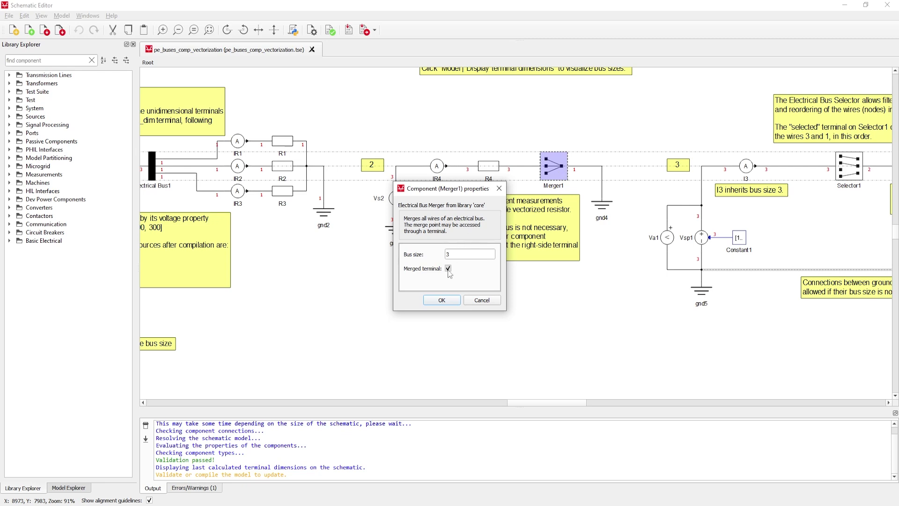
{"action": "left_click", "coordinate": [443, 300]}
Delete the wire between Merger1 and gnd4 and draw it again
{"action": "left_click", "coordinate": [586, 176]}
{"action": "key", "text": "Delete"}
{"action": "left_click_drag", "start_coordinate": [568, 165], "coordinate": [603, 202]}
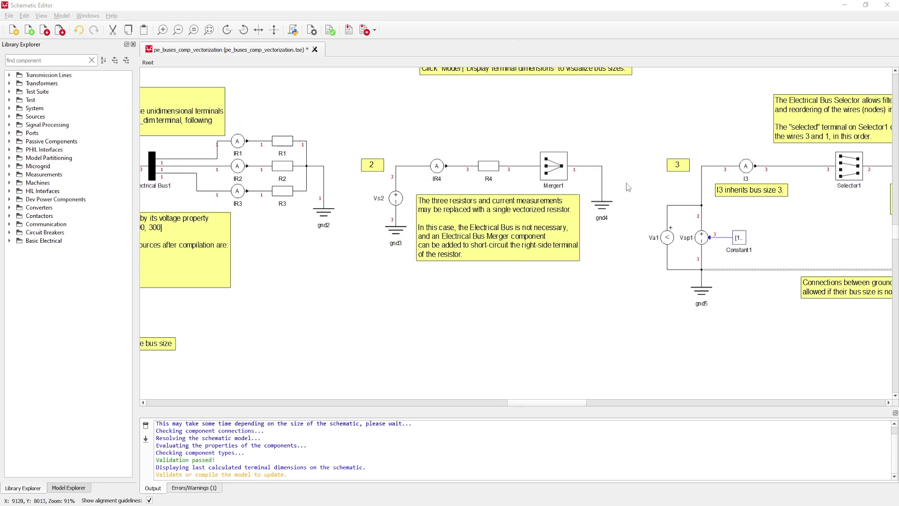
Open the settings of Selector1 in circuit 3, try a bus size of 5 and restore it to 3
{"action": "left_click_drag", "start_coordinate": [628, 188], "coordinate": [256, 182]}
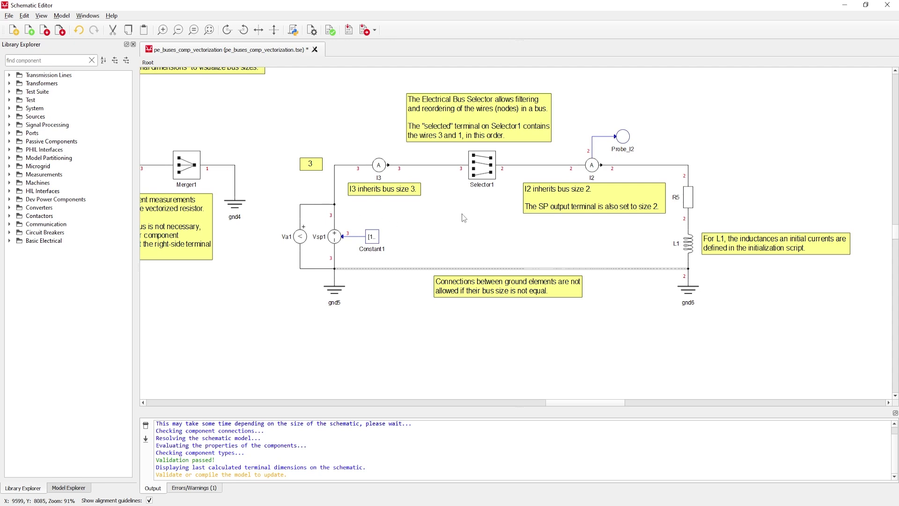
{"action": "left_click", "coordinate": [477, 176]}
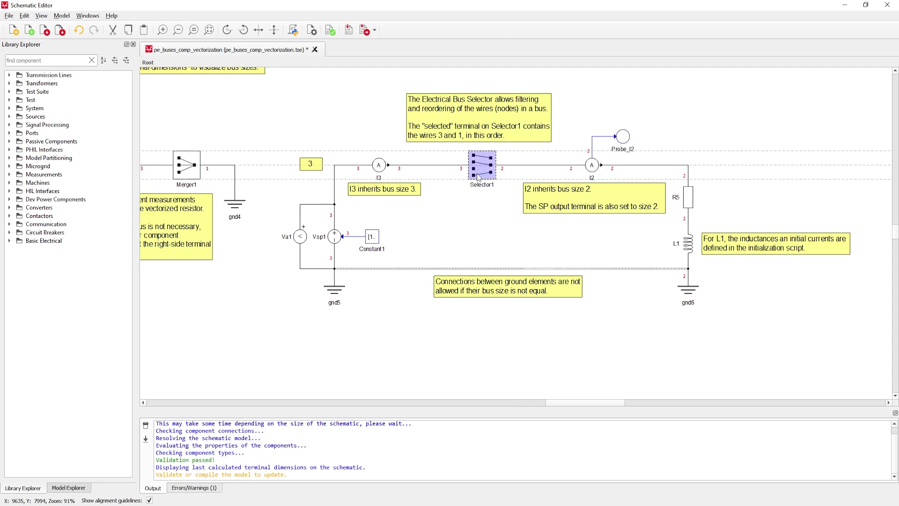
{"action": "left_click", "coordinate": [484, 190]}
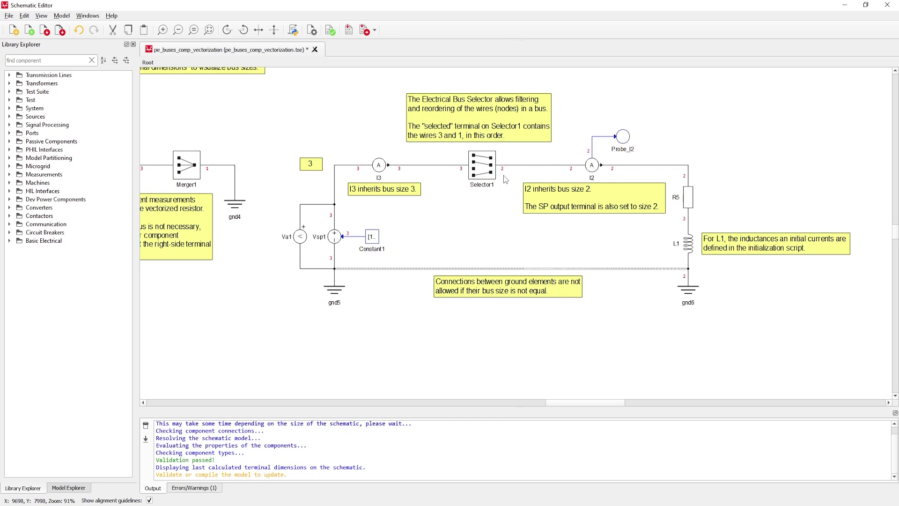
{"action": "double_click", "coordinate": [486, 174]}
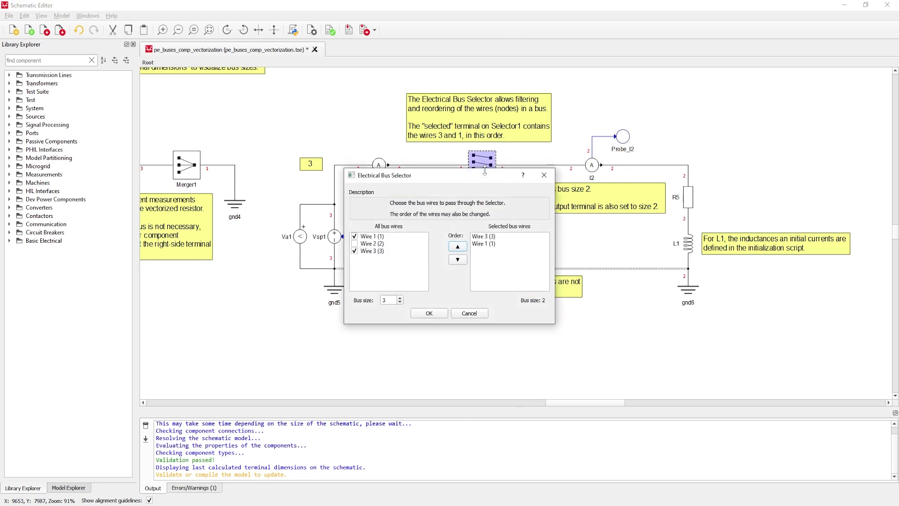
{"action": "double_click", "coordinate": [391, 300]}
{"action": "type", "text": "5"}
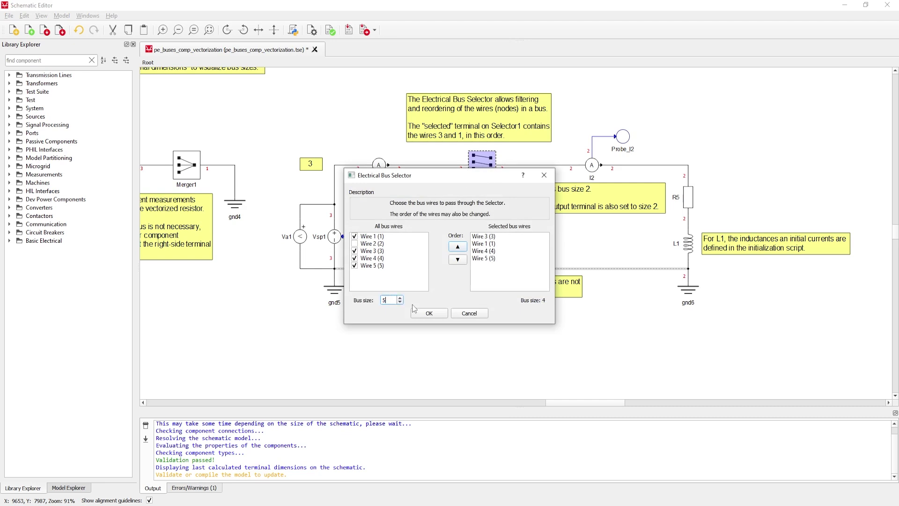
{"action": "left_click_drag", "start_coordinate": [388, 301], "coordinate": [379, 304]}
{"action": "type", "text": "3"}
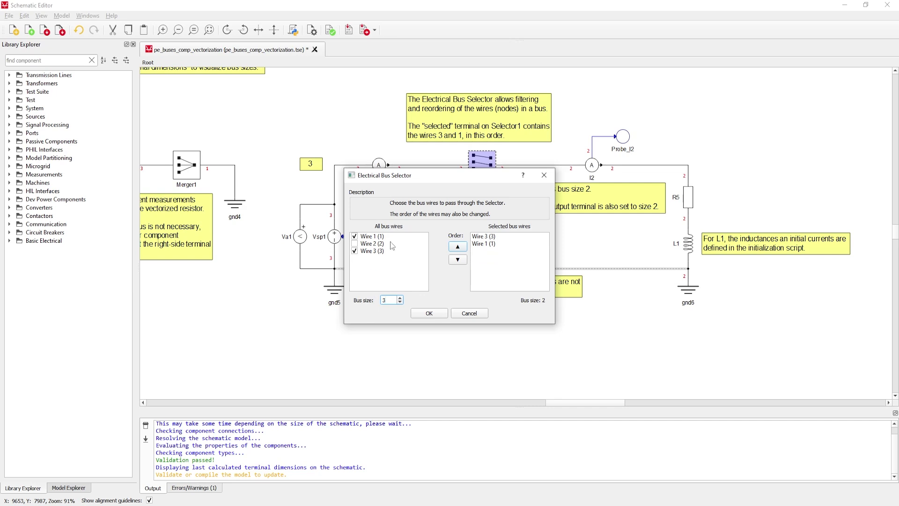
Toggle Wire 1 in Selector1's bus wires, try reordering the selected wires and cancel the changes
{"action": "left_click", "coordinate": [354, 237]}
{"action": "left_click", "coordinate": [355, 236]}
{"action": "left_click", "coordinate": [354, 237]}
{"action": "left_click", "coordinate": [354, 236]}
{"action": "left_click", "coordinate": [484, 244]}
{"action": "left_click", "coordinate": [458, 246]}
{"action": "left_click", "coordinate": [459, 260]}
{"action": "left_click", "coordinate": [457, 247]}
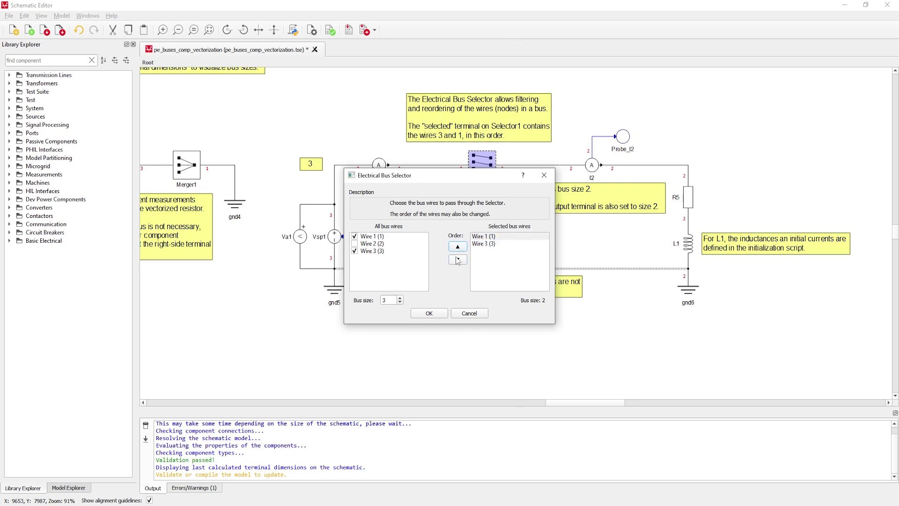
{"action": "left_click", "coordinate": [469, 313]}
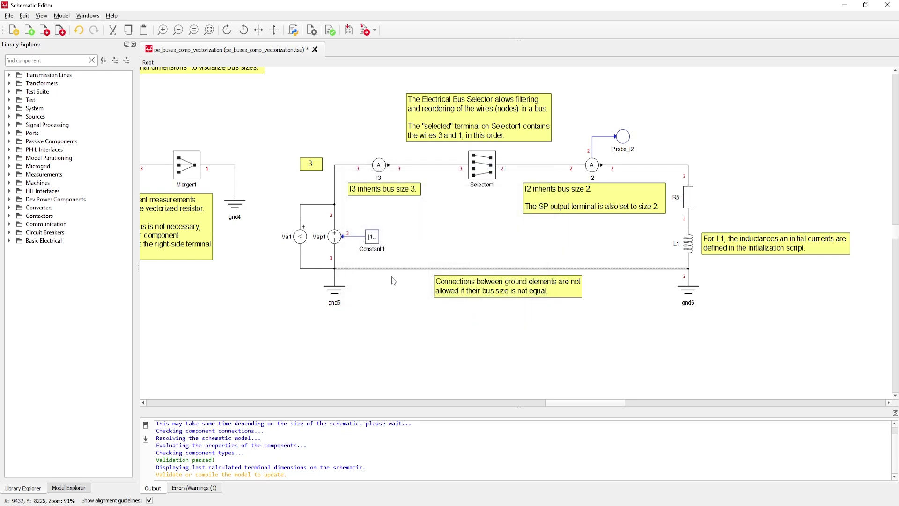
Enable the disabled wire between gnd5 and gnd6 in circuit 3 and validate the model
{"action": "left_click_drag", "start_coordinate": [380, 256], "coordinate": [342, 233]}
{"action": "left_click", "coordinate": [369, 215]}
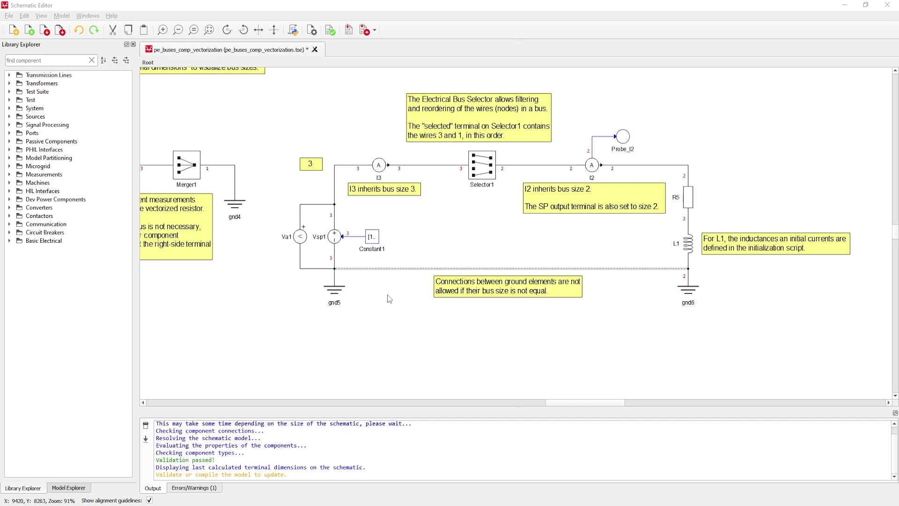
{"action": "right_click", "coordinate": [611, 268]}
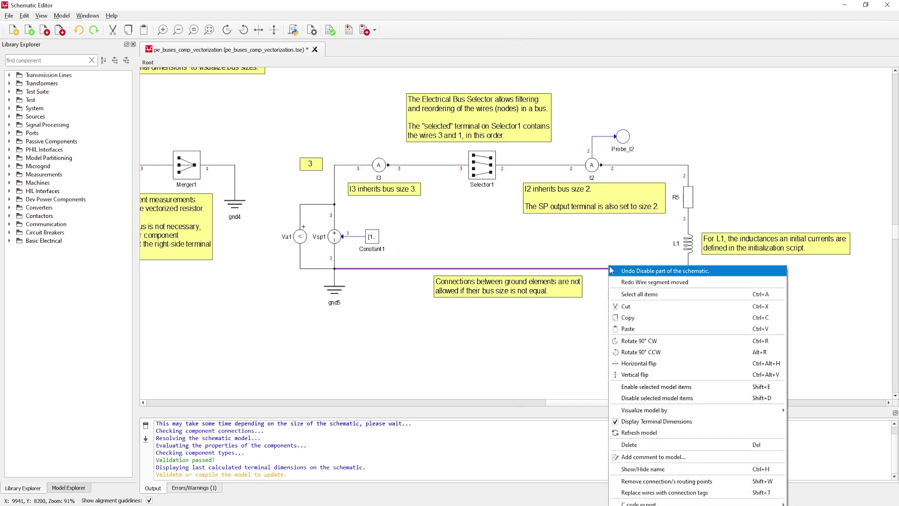
{"action": "left_click", "coordinate": [651, 387]}
{"action": "left_click", "coordinate": [331, 32]}
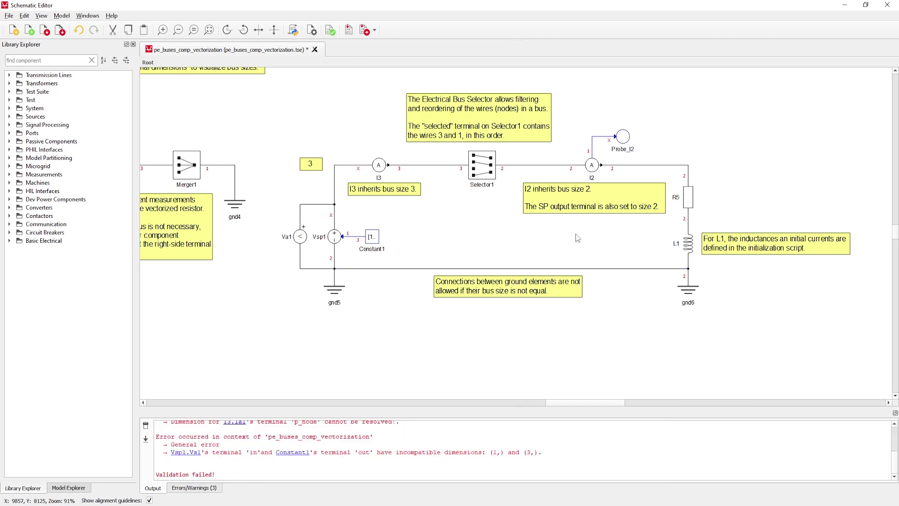
Disable the wire connecting gnd5 and gnd6 and validate the model again
{"action": "right_click", "coordinate": [622, 273]}
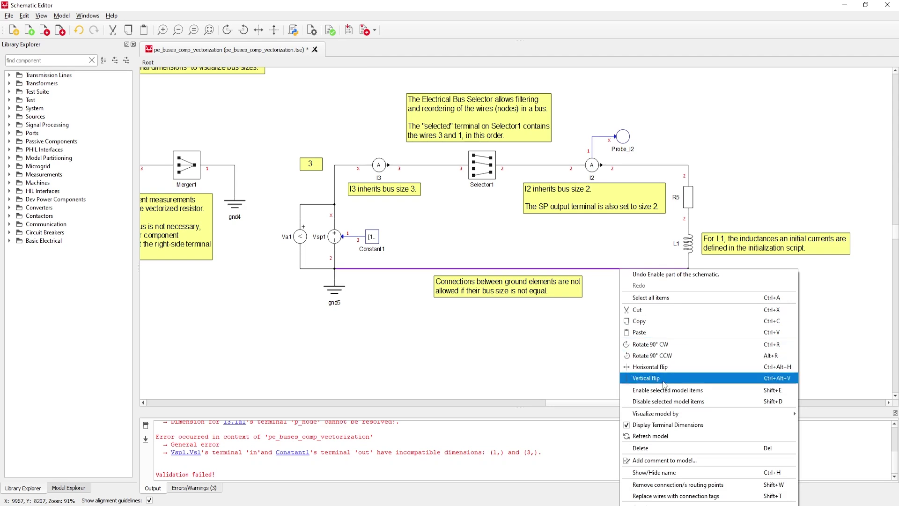
{"action": "left_click", "coordinate": [666, 398]}
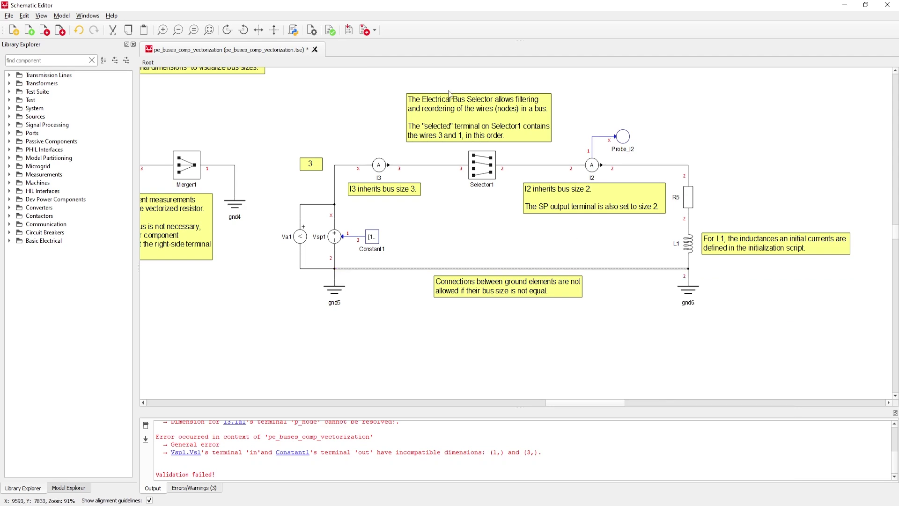
{"action": "left_click", "coordinate": [331, 30]}
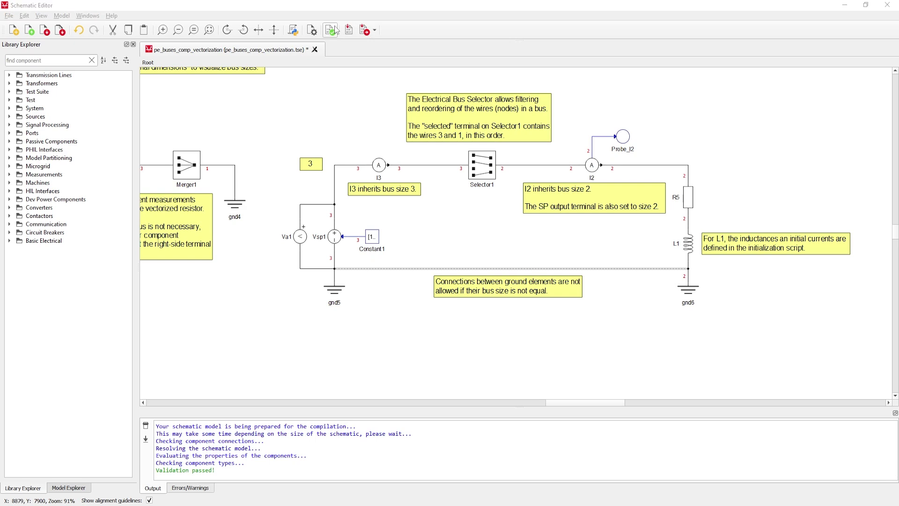
Compile the model, load it into HIL SCADA and browse the model's signal list down to the vectorized current and voltage measurements
{"action": "left_click", "coordinate": [365, 30]}
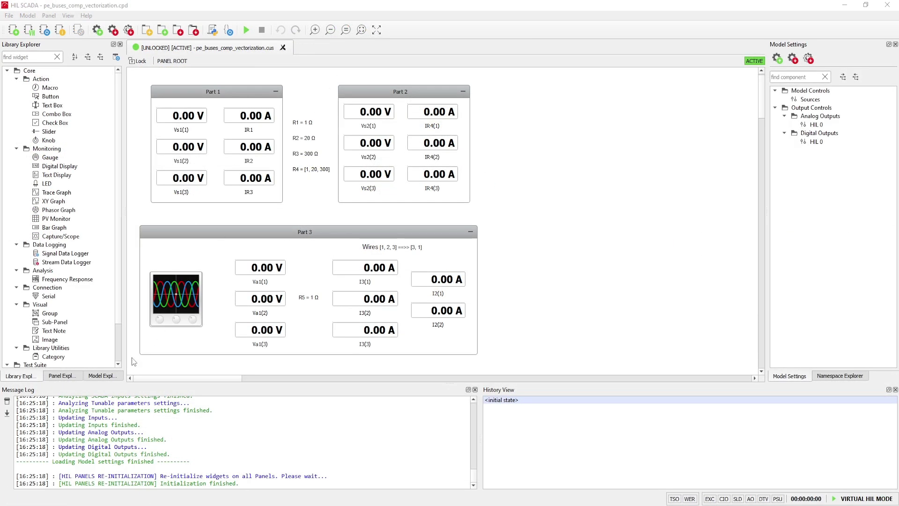
{"action": "left_click", "coordinate": [114, 374]}
{"action": "left_click_drag", "start_coordinate": [121, 145], "coordinate": [125, 207]}
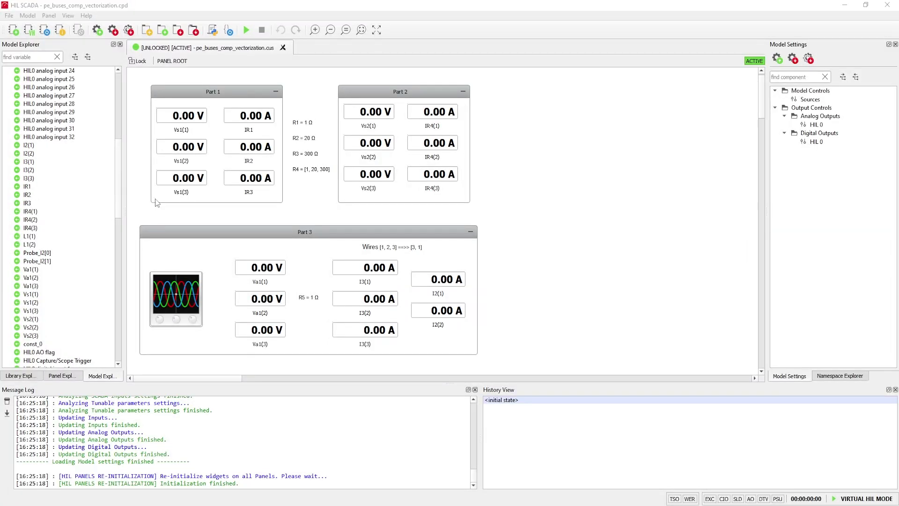
Start the simulation and compare the Va1 voltages with the I3 and I2 currents in the Part 3 group
{"action": "left_click", "coordinate": [242, 36]}
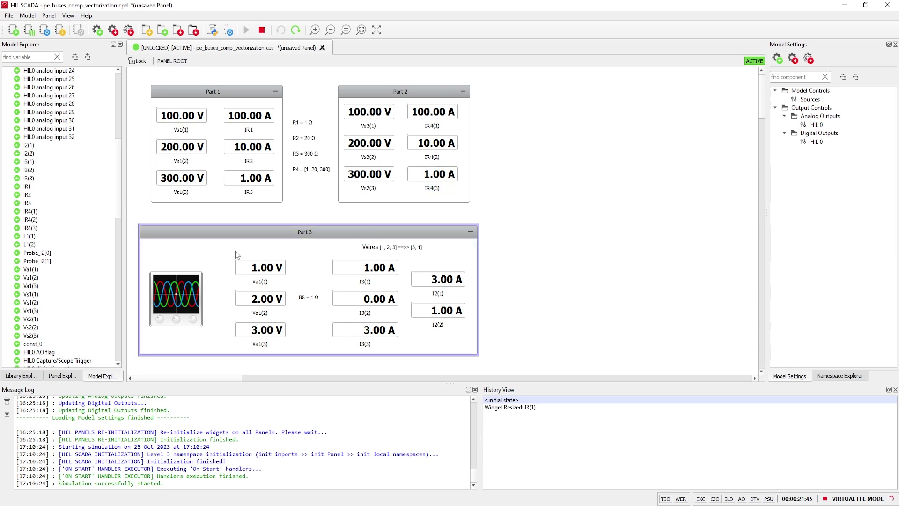
{"action": "left_click_drag", "start_coordinate": [219, 251], "coordinate": [296, 346]}
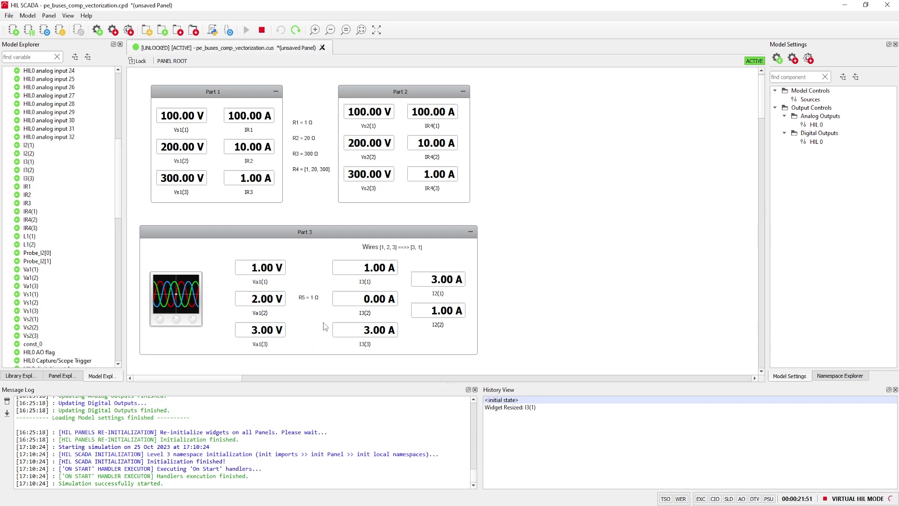
{"action": "left_click", "coordinate": [365, 285]}
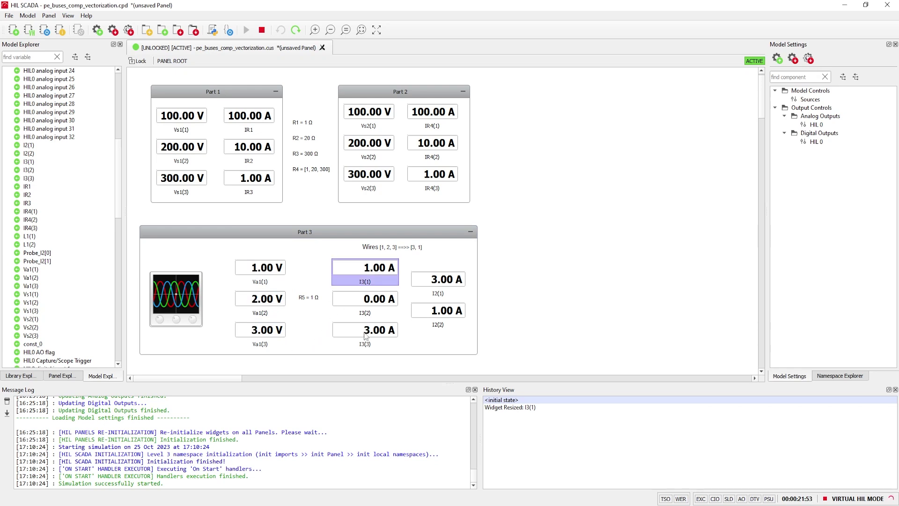
{"action": "left_click", "coordinate": [365, 346]}
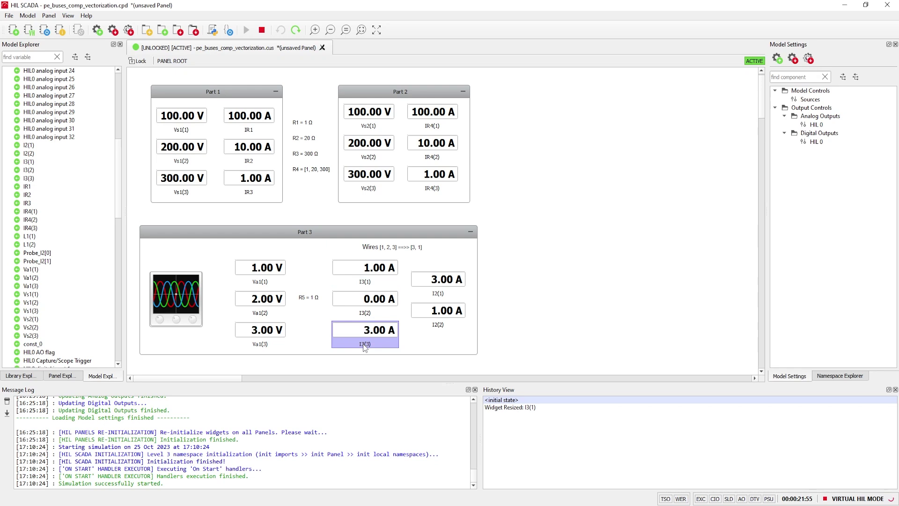
{"action": "left_click", "coordinate": [369, 315]}
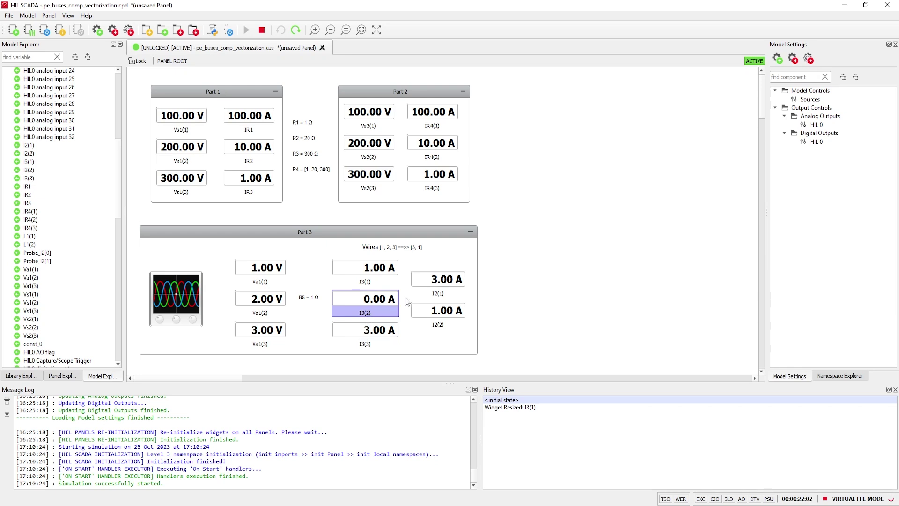
{"action": "left_click", "coordinate": [466, 269]}
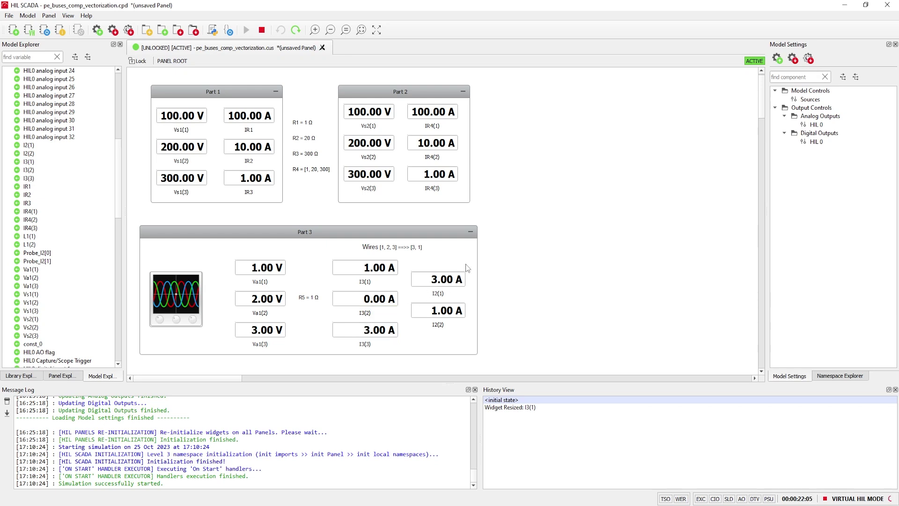
{"action": "left_click", "coordinate": [376, 281]}
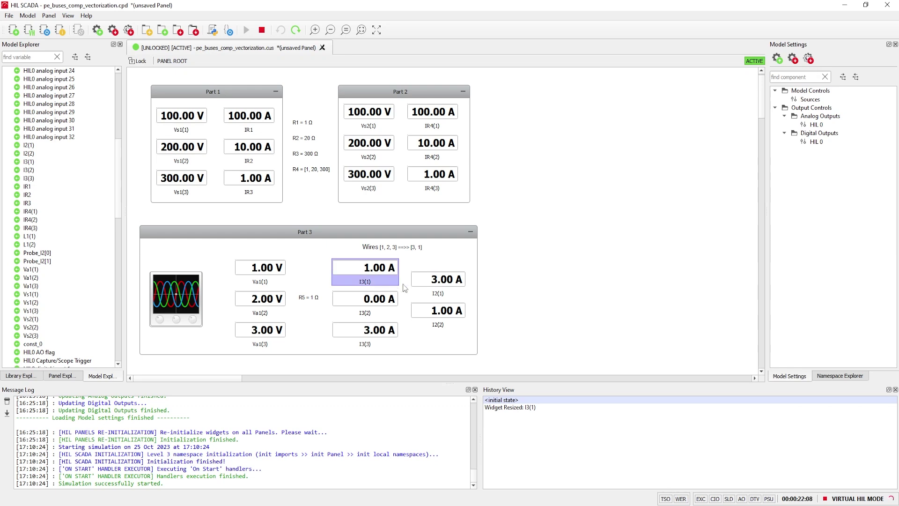
{"action": "left_click", "coordinate": [437, 292]}
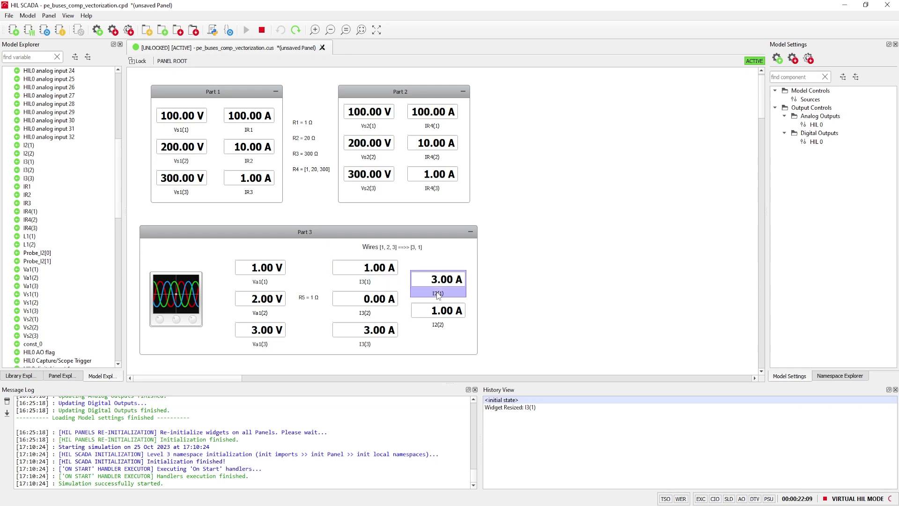
{"action": "left_click", "coordinate": [467, 263]}
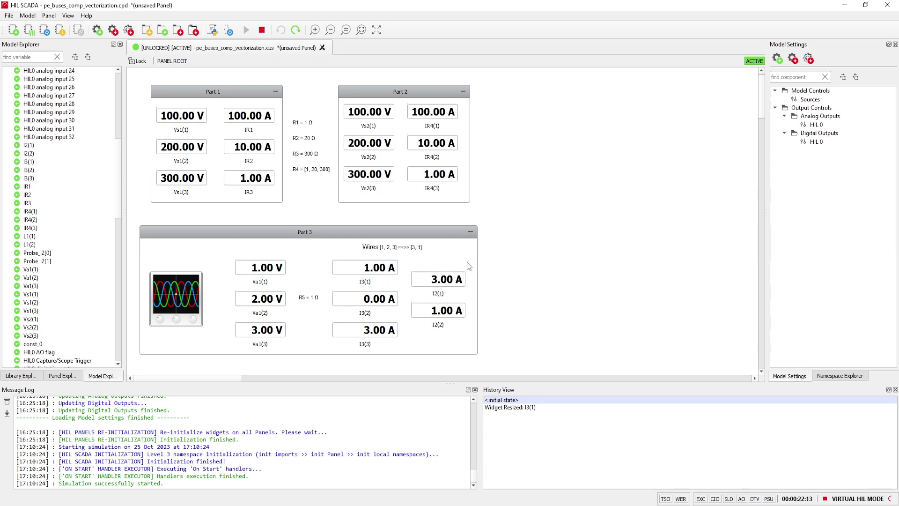